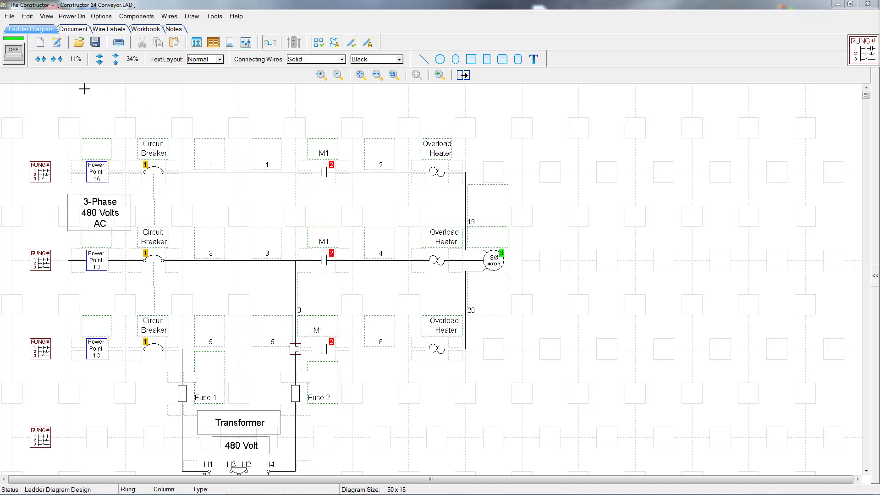
# Power the circuit on, move the tester beside the diagram, and toggle it hidden then shown.
pyautogui.click(19, 60)
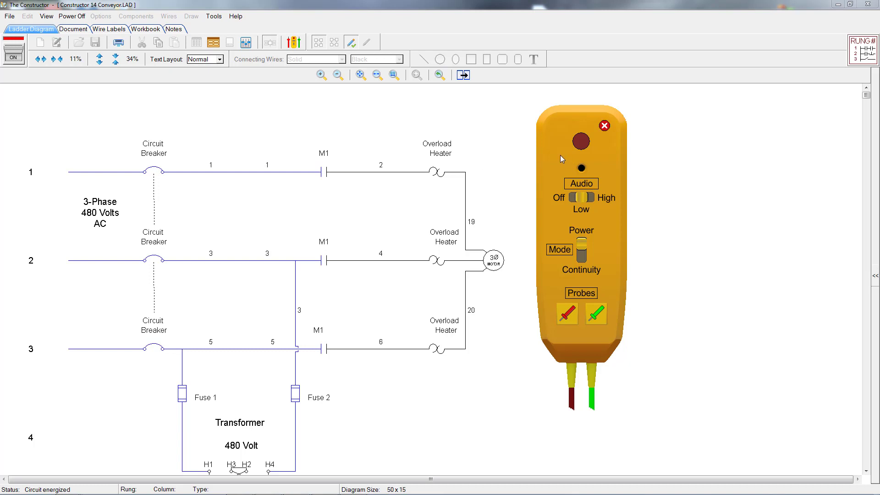
pyautogui.moveTo(561, 155); pyautogui.dragTo(622, 181)
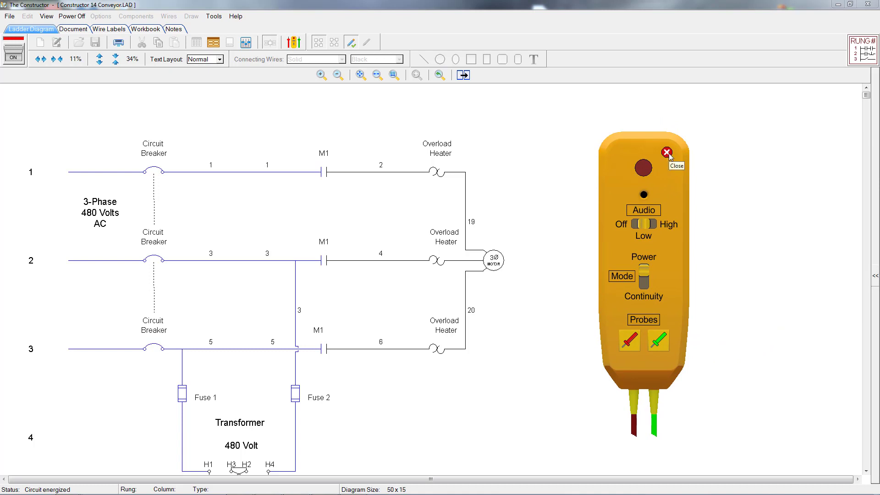
pyautogui.click(294, 43)
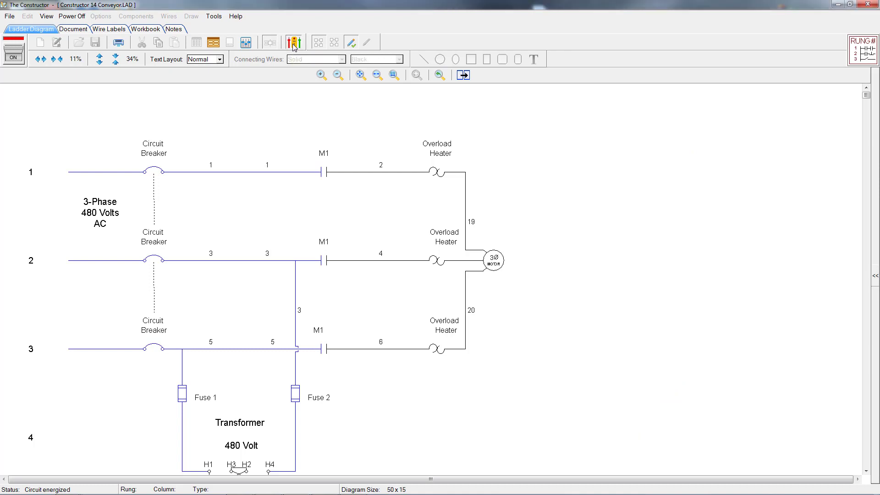
pyautogui.click(294, 46)
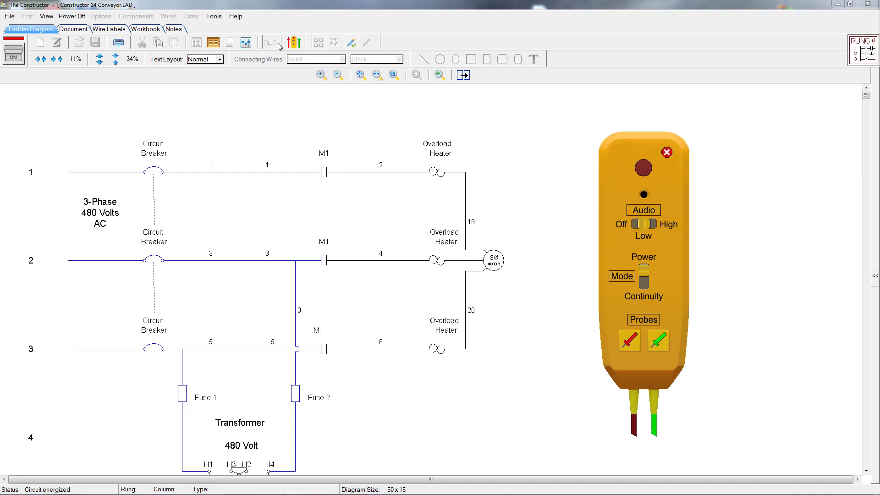
# Set the test probe to its Small size from the View menu.
pyautogui.click(46, 17)
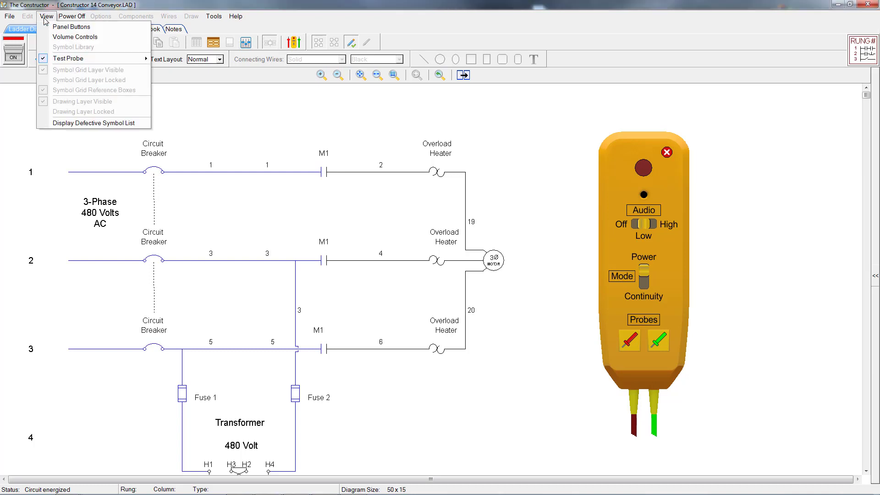
pyautogui.moveTo(66, 59)
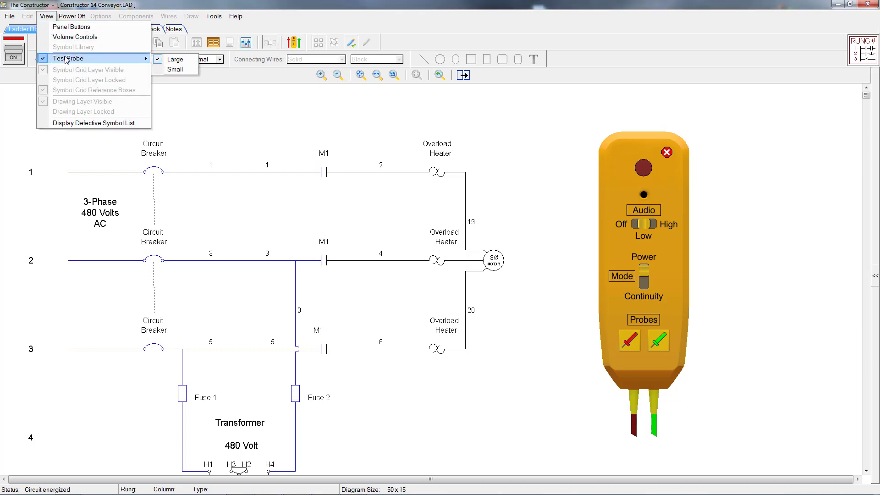
pyautogui.click(174, 71)
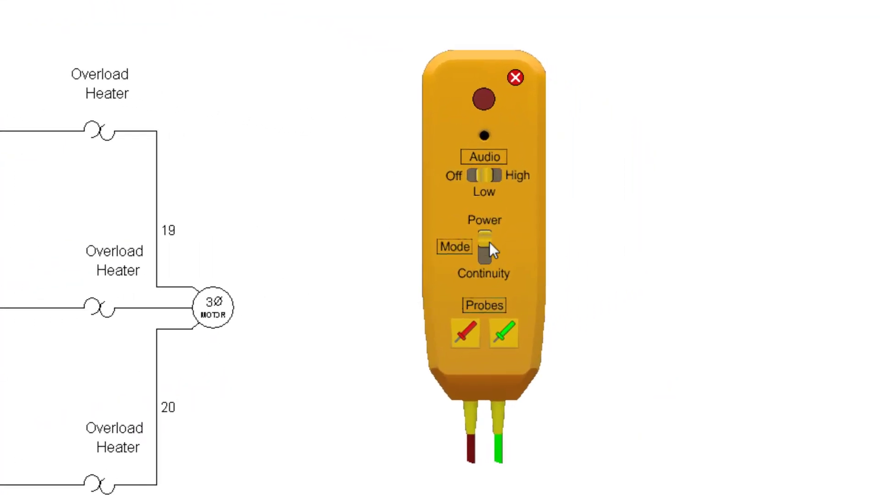
# Set the tester to Continuity mode with Low audio and pick up the red probe.
pyautogui.click(485, 257)
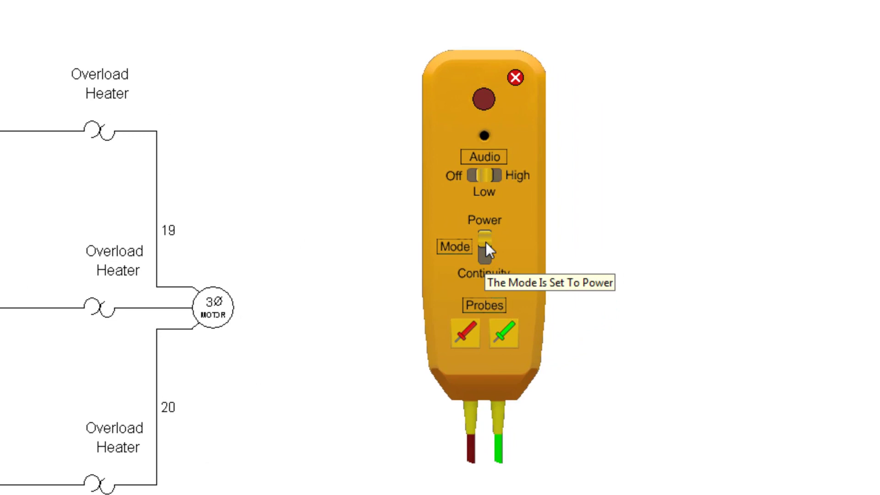
pyautogui.click(485, 242)
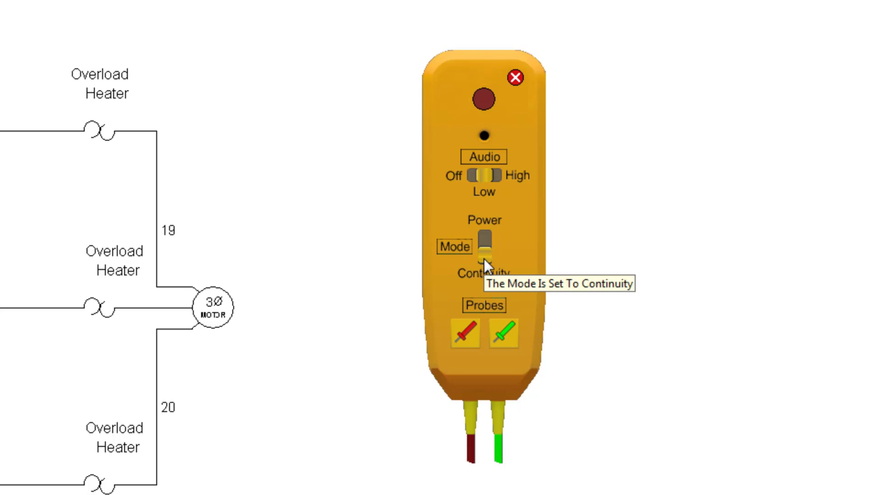
pyautogui.click(485, 177)
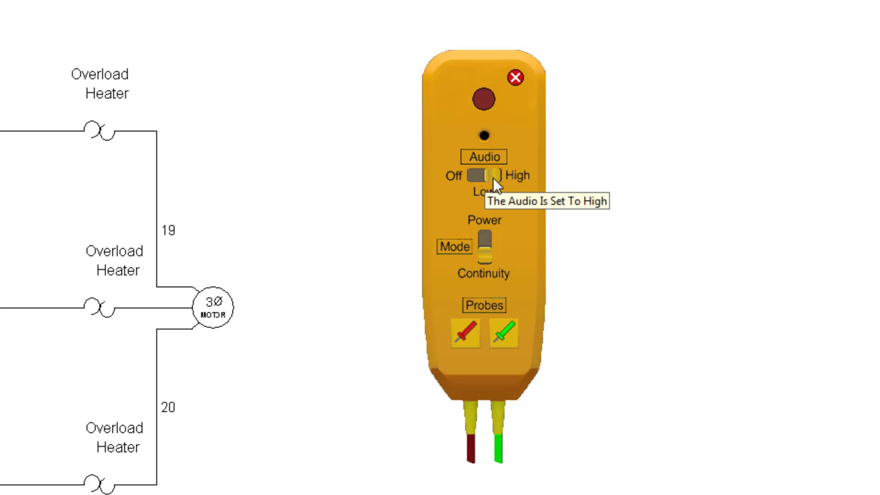
pyautogui.click(476, 178)
pyautogui.click(475, 180)
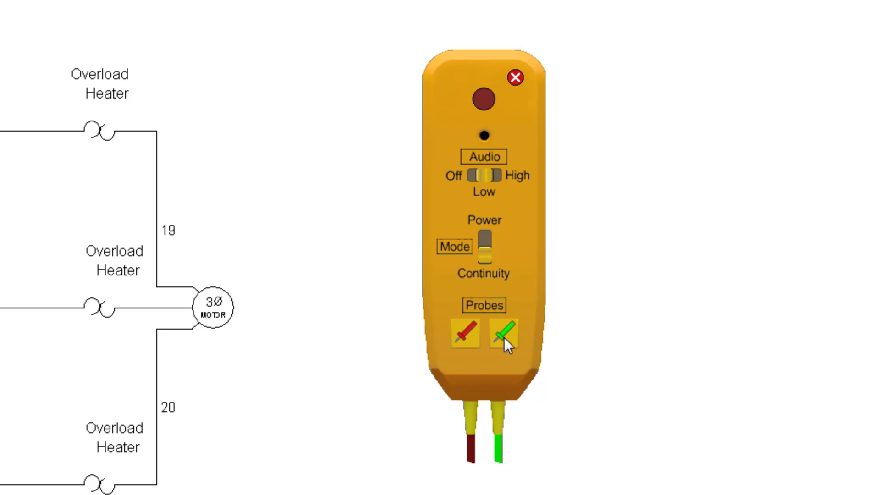
pyautogui.click(467, 336)
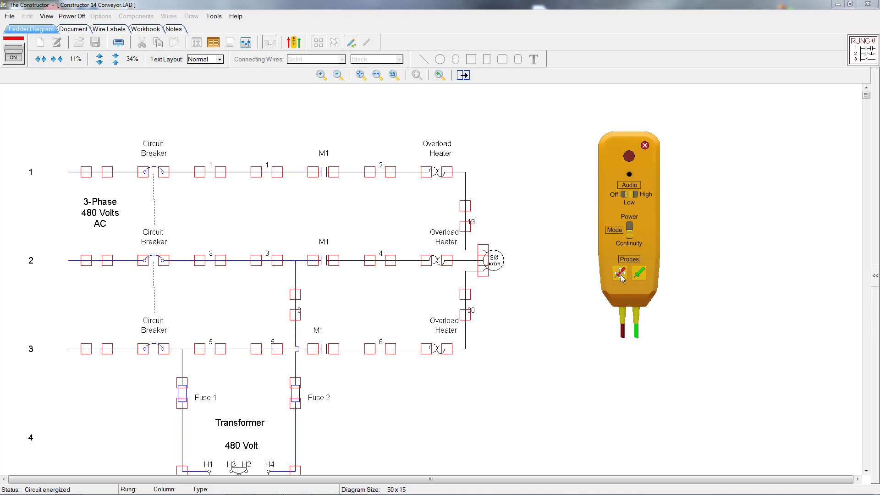
# Clip the red probe and then the green probe onto wire 1 of rung 1.
pyautogui.click(219, 173)
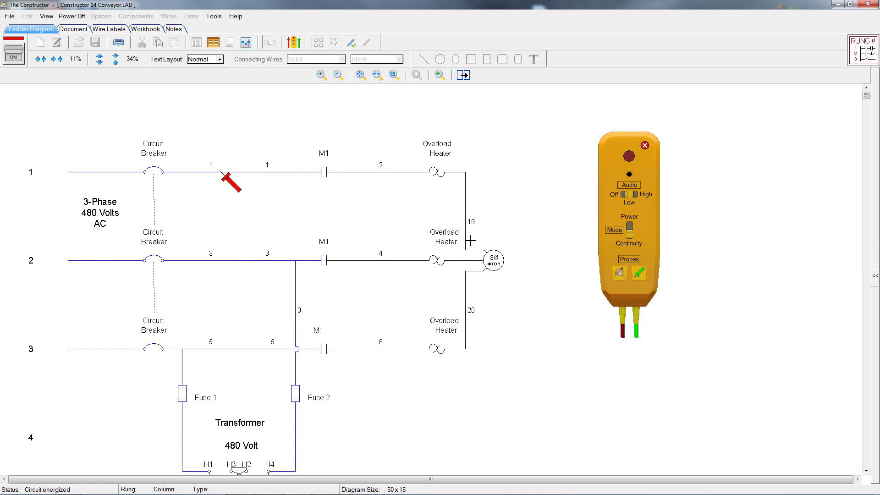
pyautogui.click(641, 272)
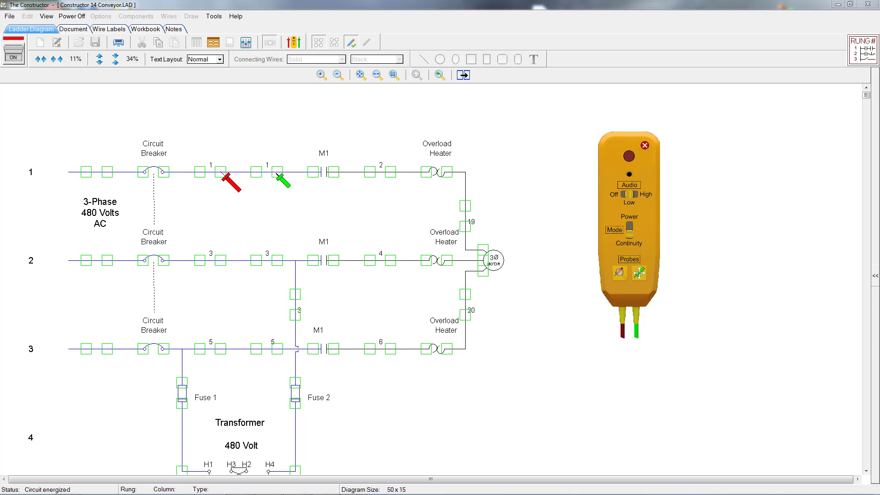
pyautogui.click(277, 173)
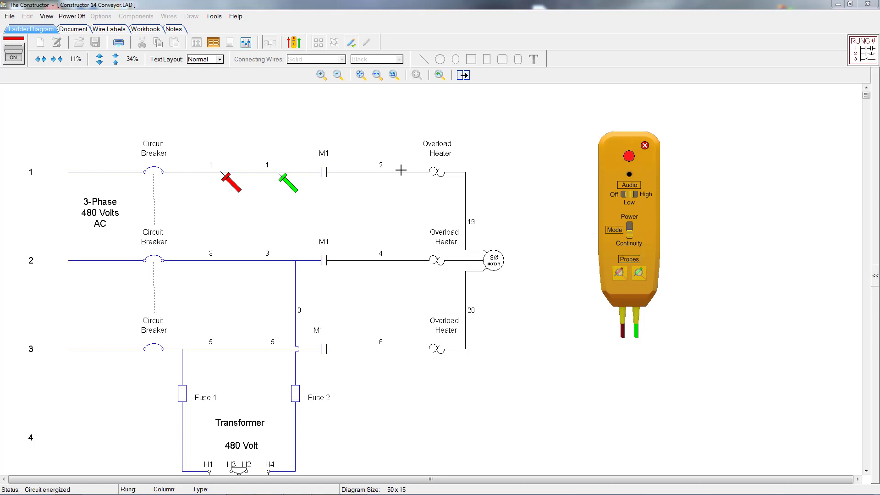
# Test continuity at the M1 contact's right terminal with the green probe, then dock it.
pyautogui.click(295, 183)
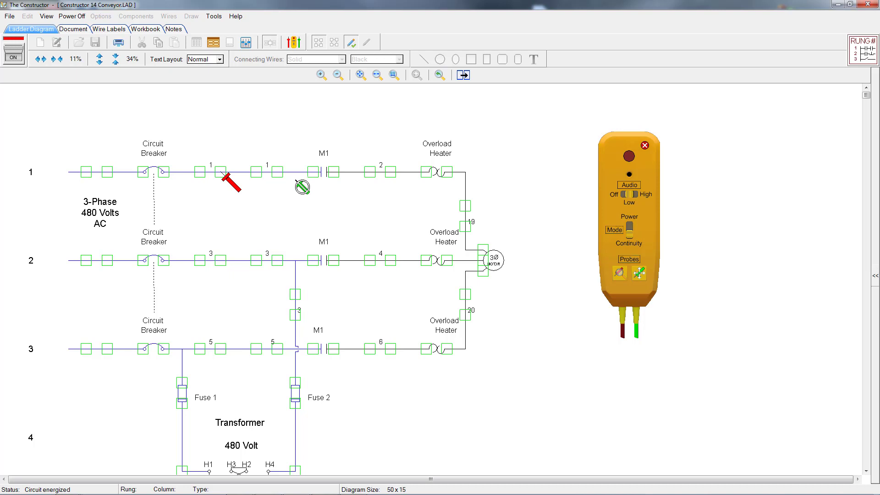
pyautogui.click(334, 175)
pyautogui.click(338, 178)
pyautogui.click(339, 190)
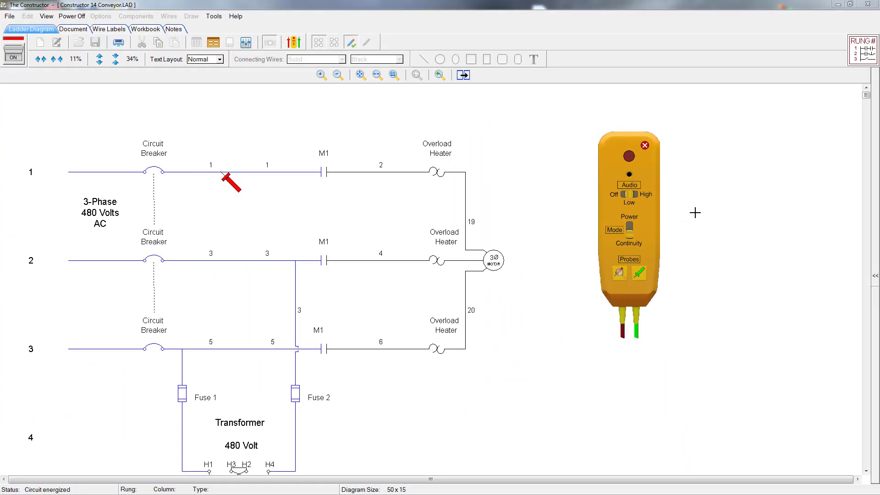
# Scroll down to the control rungs and jump back to the red probe on rung 1.
pyautogui.moveTo(866, 109); pyautogui.dragTo(866, 167)
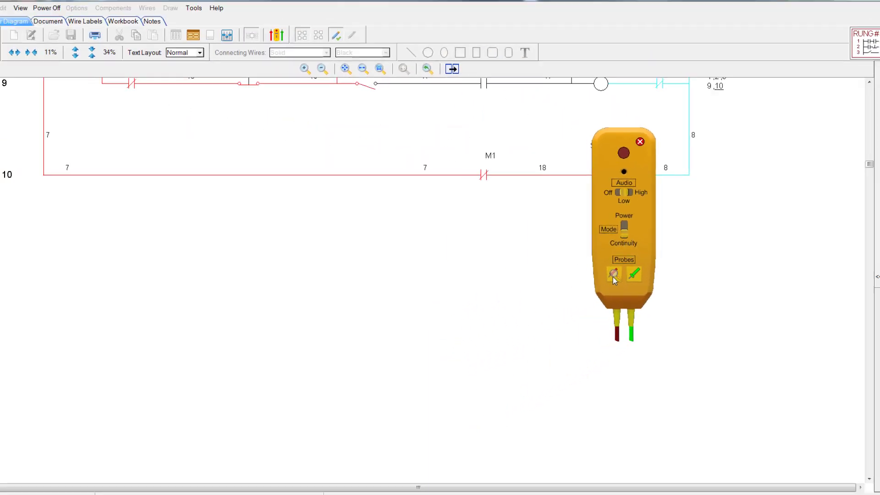
pyautogui.click(619, 275)
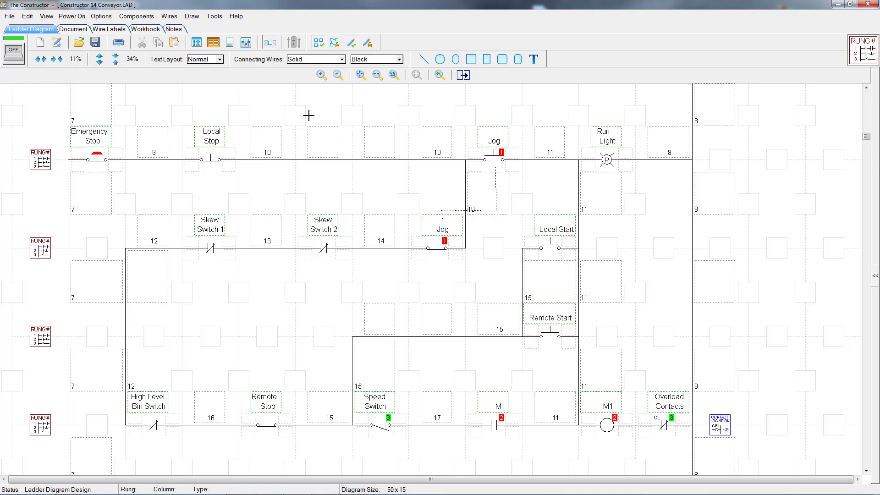
pyautogui.click(20, 59)
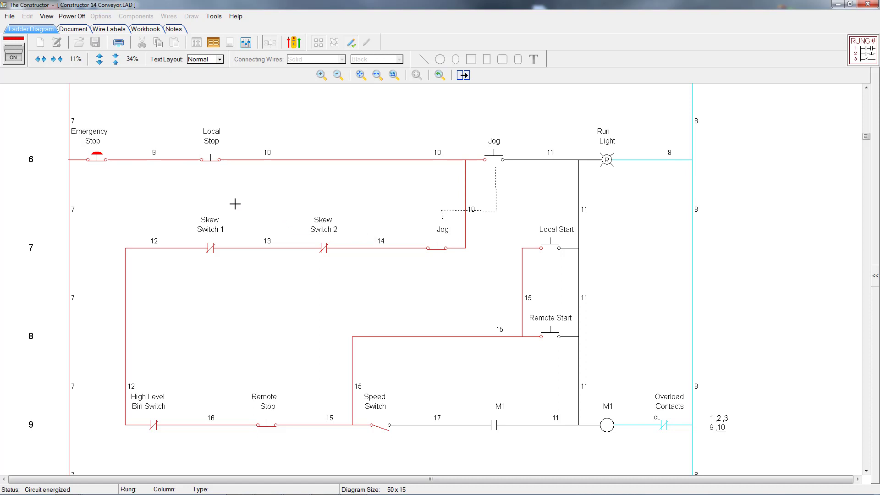
pyautogui.click(97, 158)
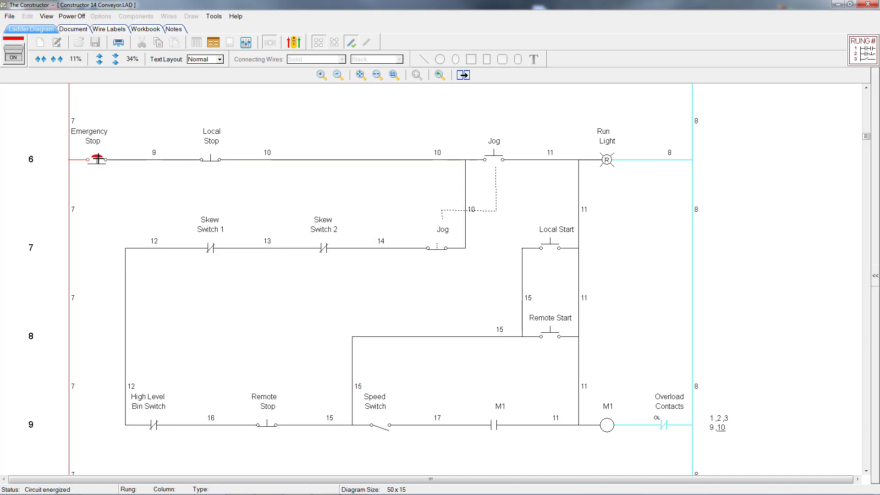
pyautogui.click(97, 158)
pyautogui.click(98, 158)
pyautogui.click(97, 158)
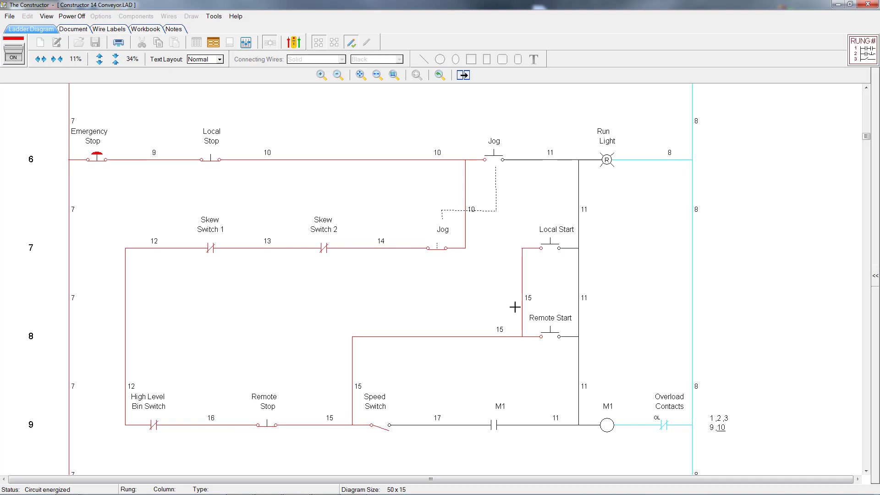
pyautogui.click(549, 243)
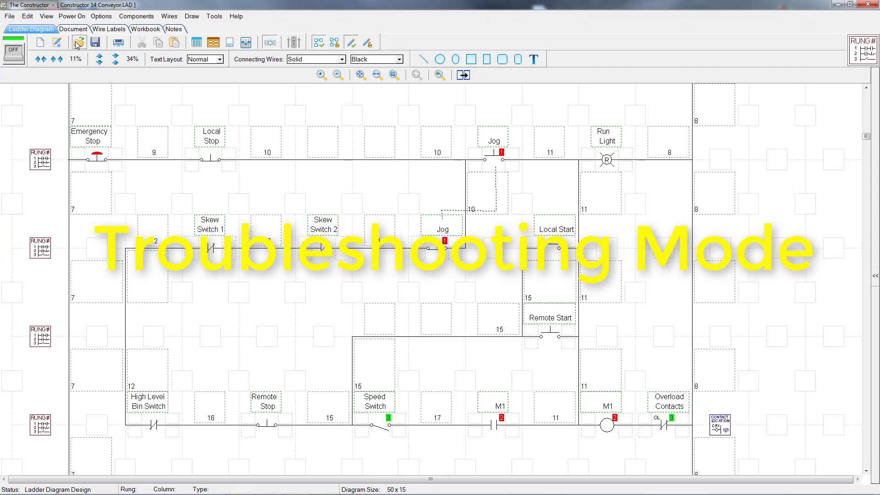
# Set the project's mode to Troubleshooting in the Project Options settings.
pyautogui.click(99, 16)
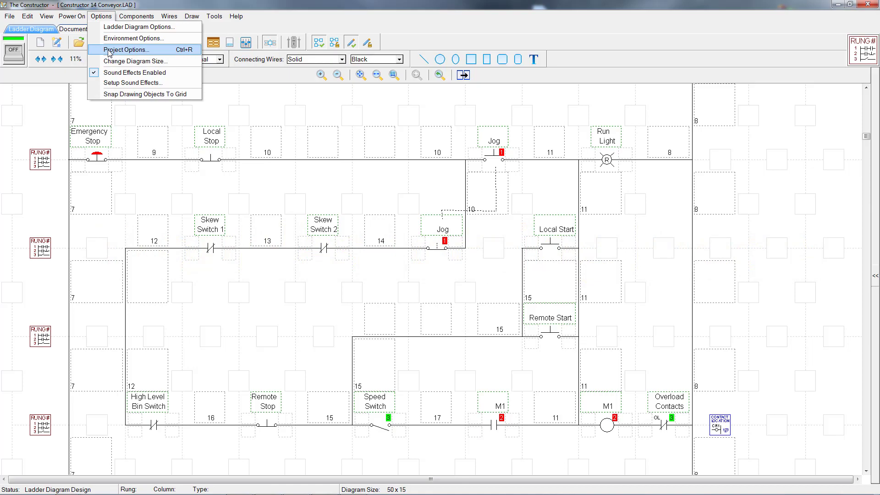
pyautogui.click(123, 49)
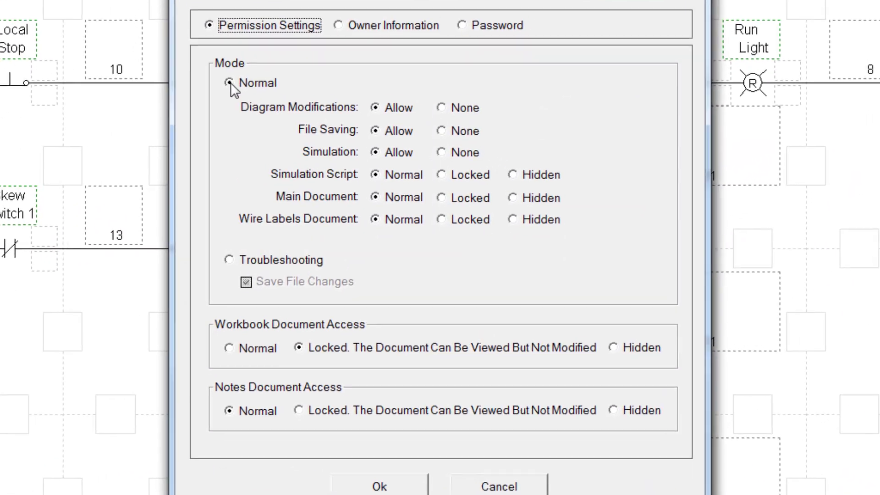
pyautogui.click(215, 261)
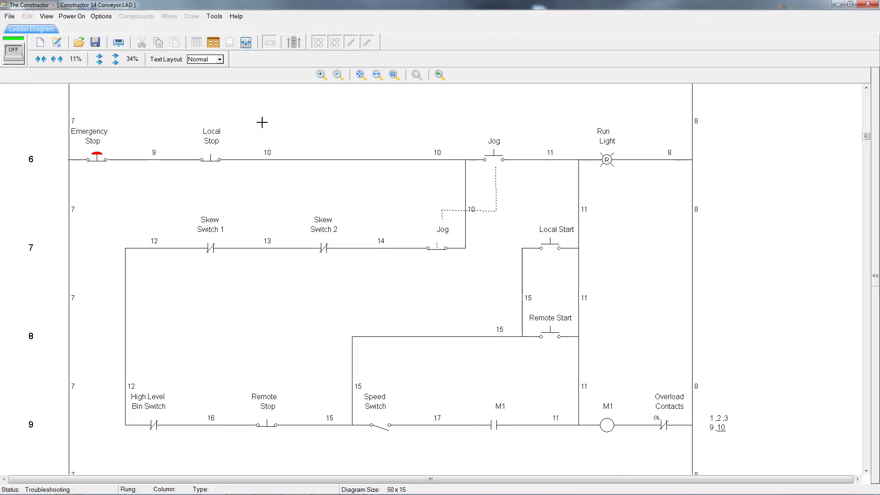
# Power the circuit on, press Local Start to light the Run Light, and show the tester.
pyautogui.click(13, 55)
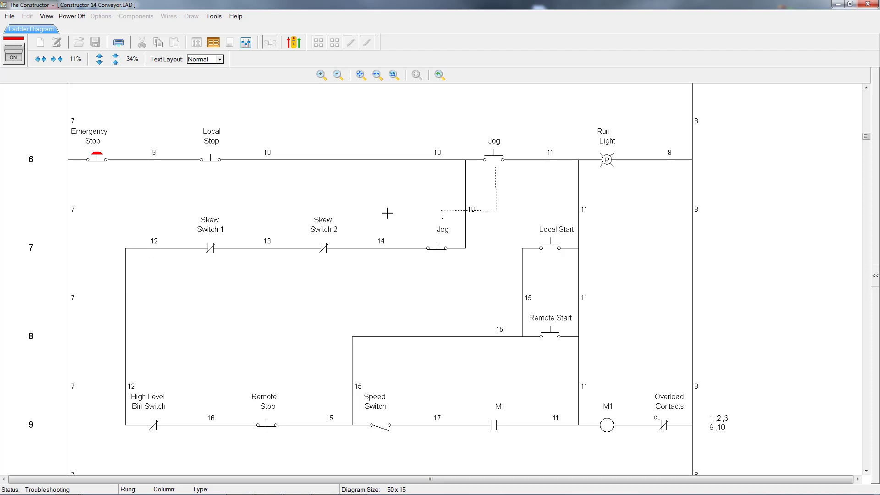
pyautogui.click(548, 243)
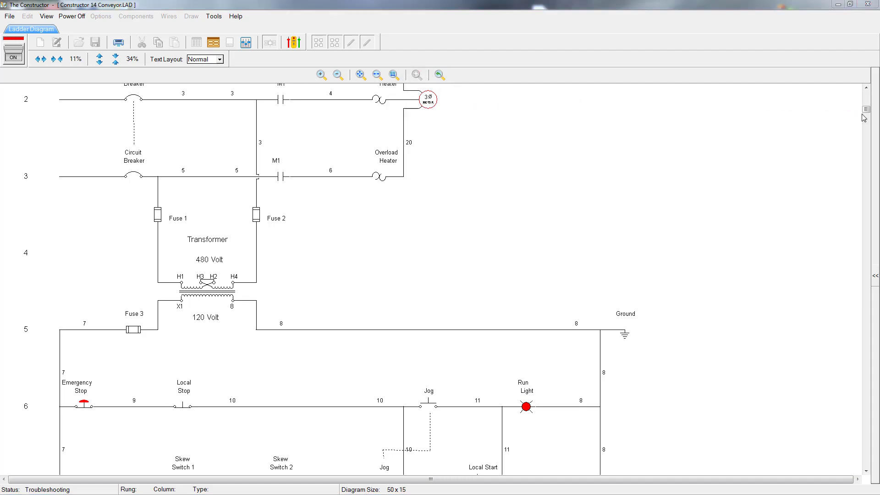
pyautogui.moveTo(864, 116); pyautogui.dragTo(865, 159)
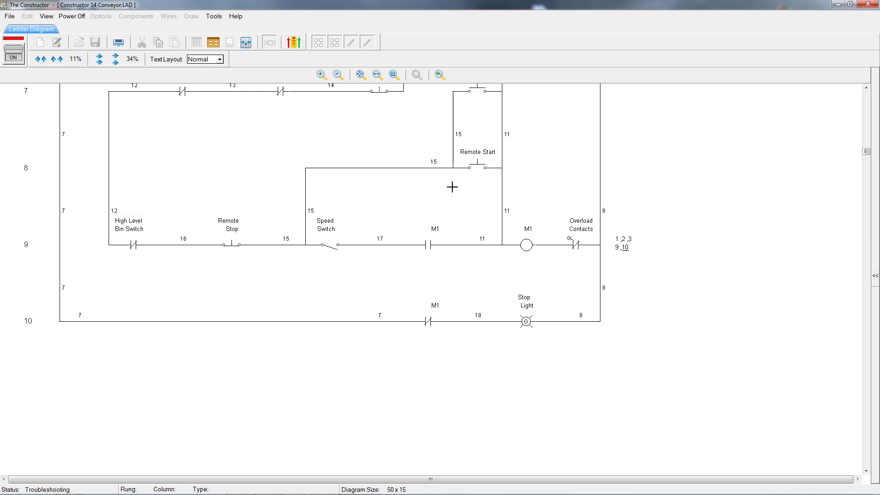
pyautogui.click(296, 44)
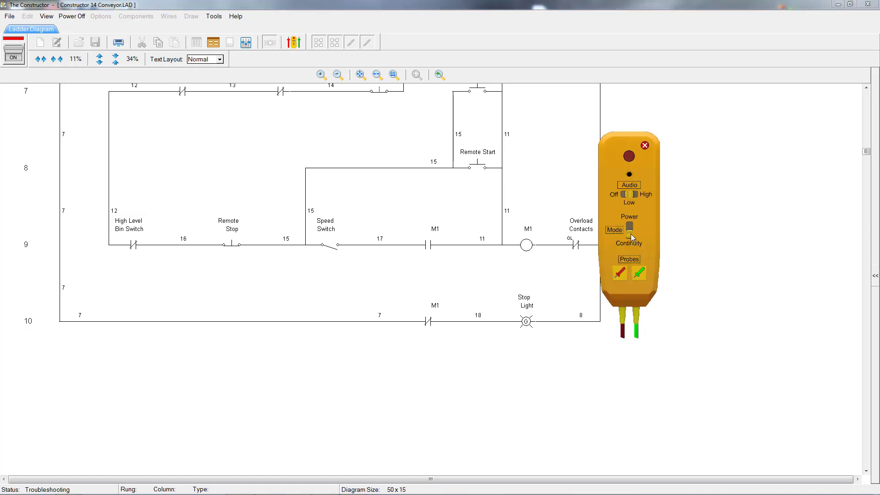
# Switch the tester to Continuity and place red and green probes on M1's left and right terminals.
pyautogui.moveTo(630, 233); pyautogui.dragTo(628, 243)
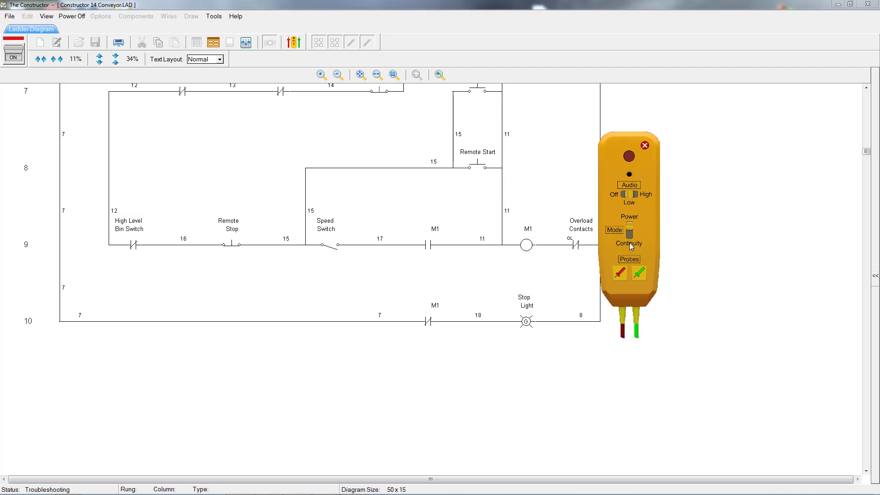
pyautogui.click(618, 273)
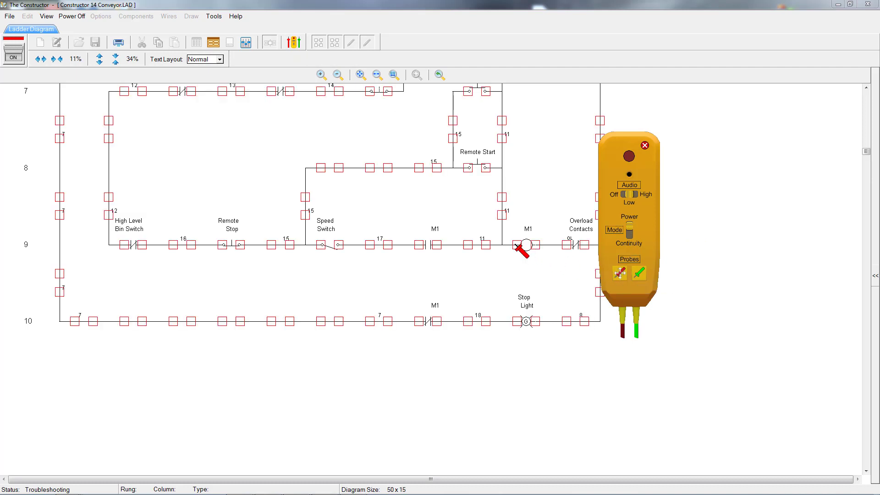
pyautogui.click(516, 245)
pyautogui.click(638, 272)
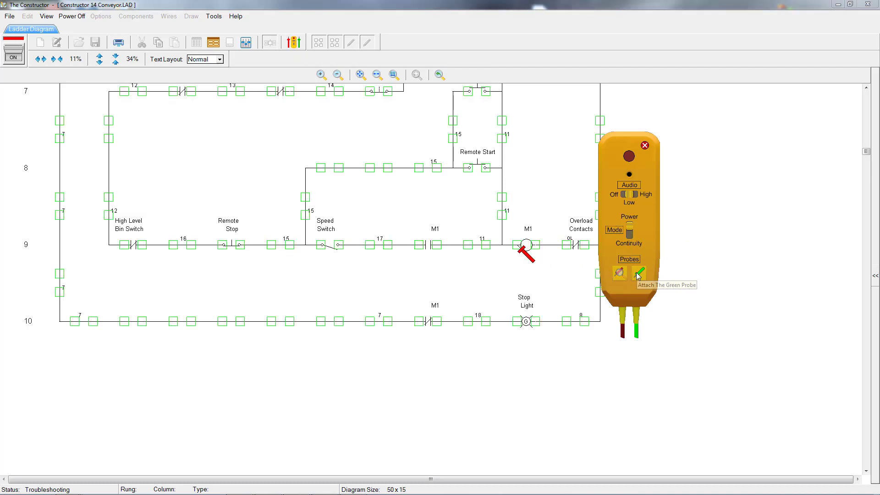
pyautogui.click(536, 246)
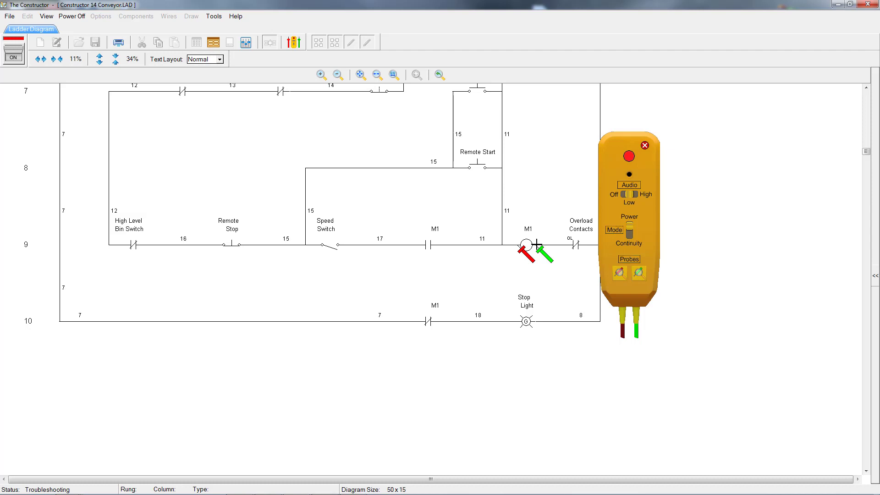
pyautogui.click(230, 246)
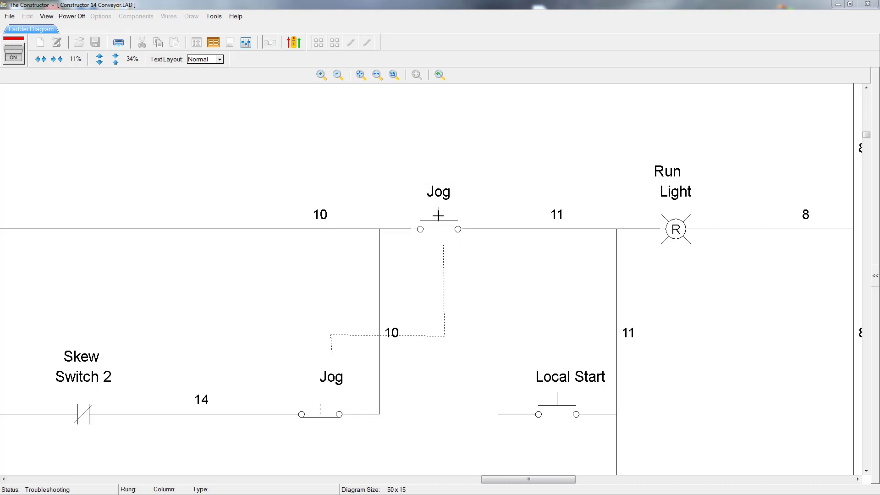
# Pulse the Jog pushbutton repeatedly, finally holding it so the Run Light stays lit.
pyautogui.click(438, 213)
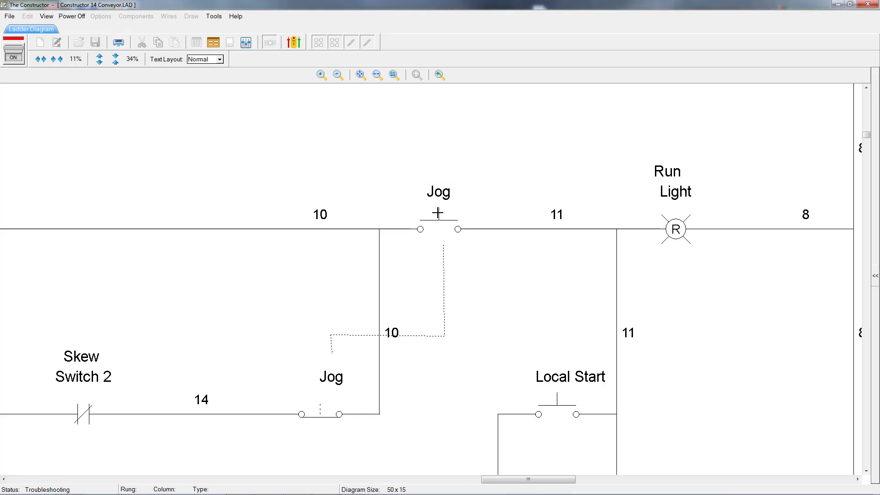
pyautogui.click(437, 213)
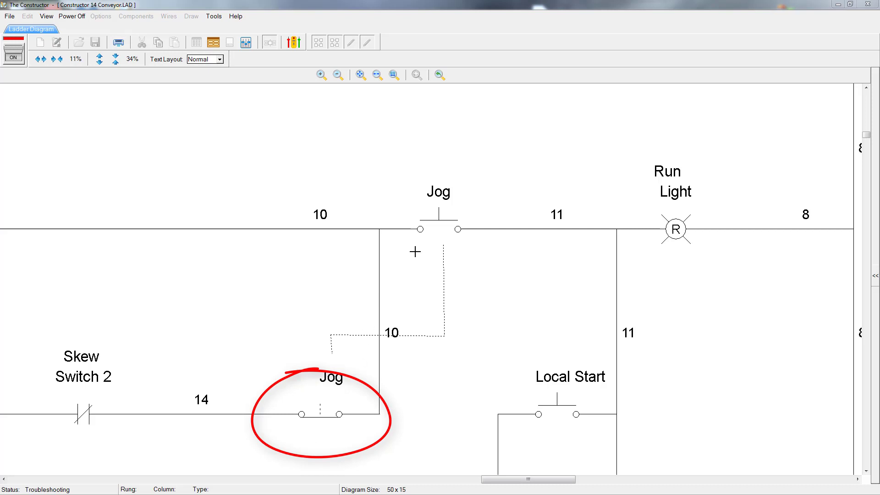
pyautogui.click(436, 213)
pyautogui.click(436, 213)
pyautogui.click(436, 213)
pyautogui.click(436, 213)
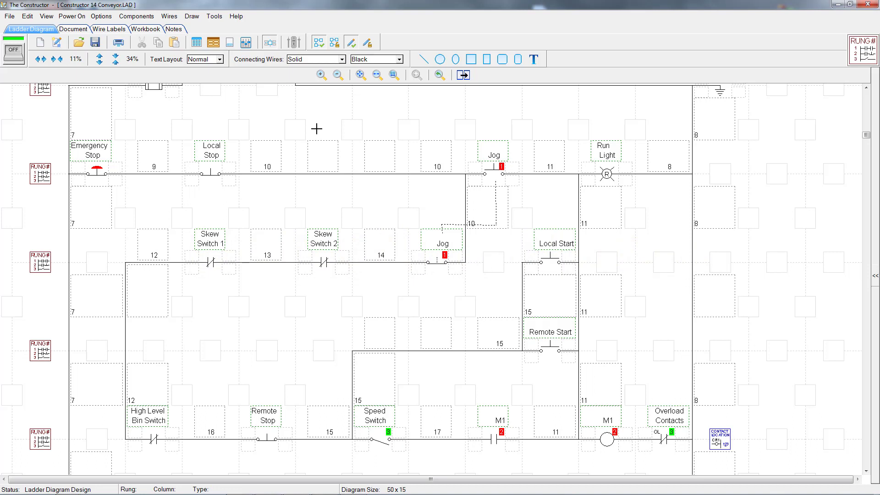
# Set Skew Switch 2 and Local Stop contacts stuck open, then simulate with power on and off.
pyautogui.rightClick(319, 263)
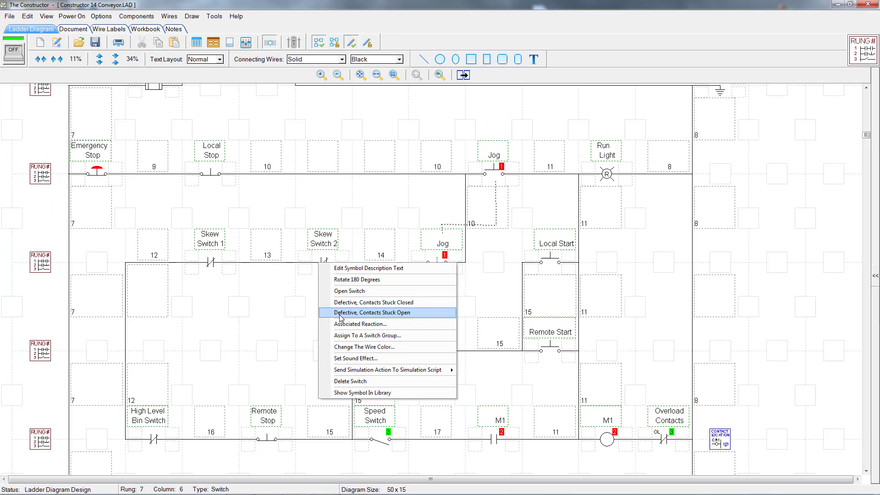
pyautogui.click(339, 313)
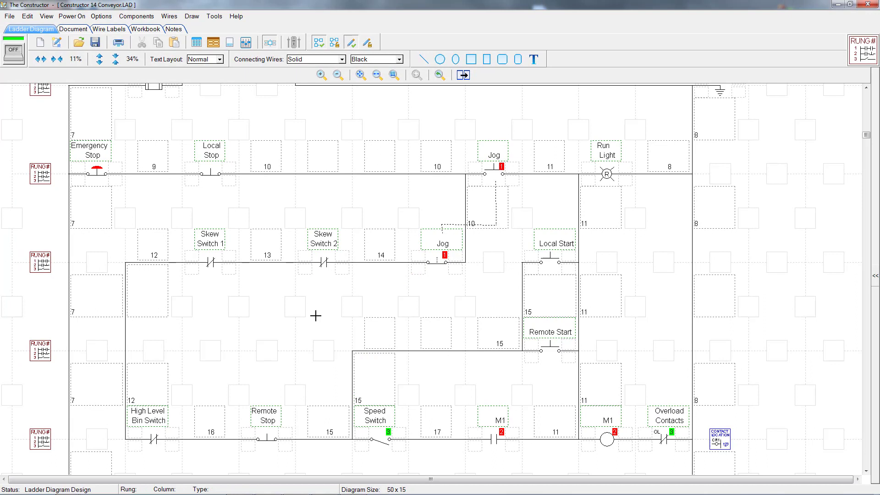
pyautogui.rightClick(210, 174)
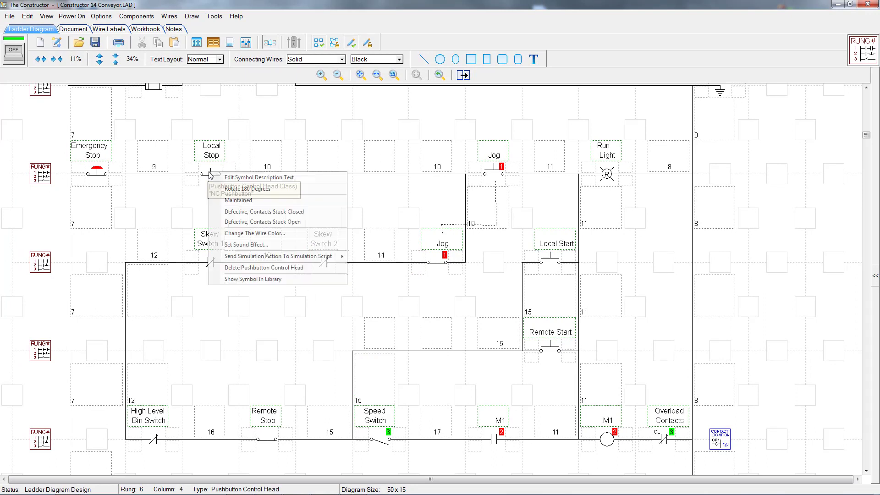
pyautogui.click(234, 222)
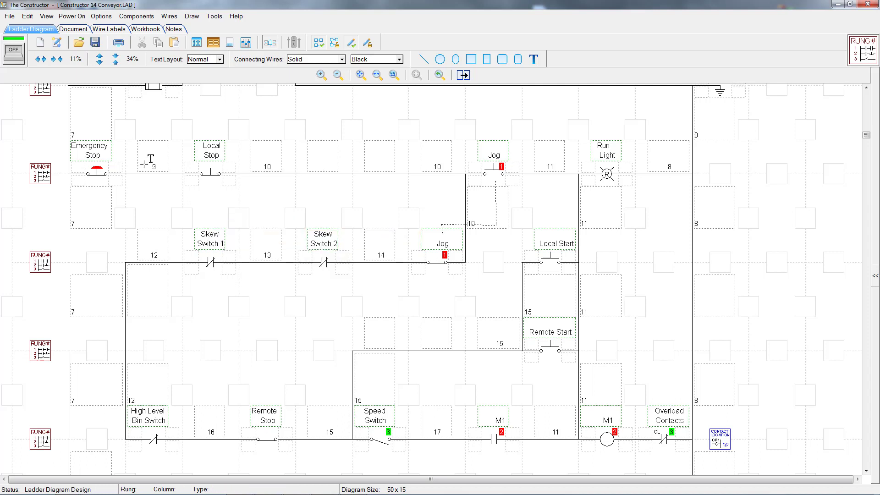
pyautogui.click(14, 52)
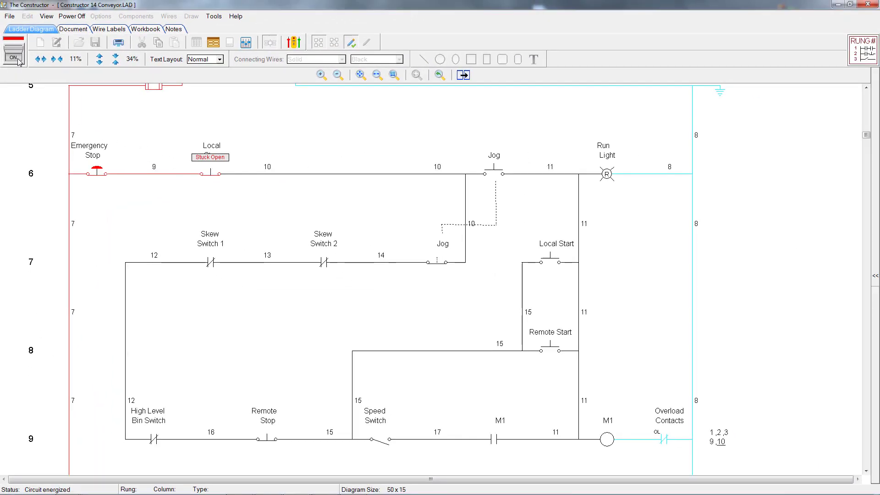
pyautogui.click(18, 59)
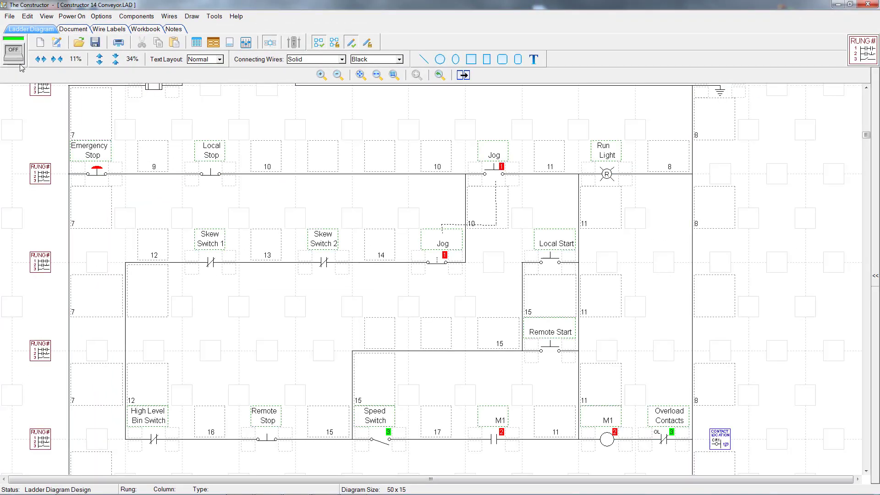
# Make Local Stop's contacts stuck closed, power on, and press Local Stop three times to test.
pyautogui.rightClick(210, 176)
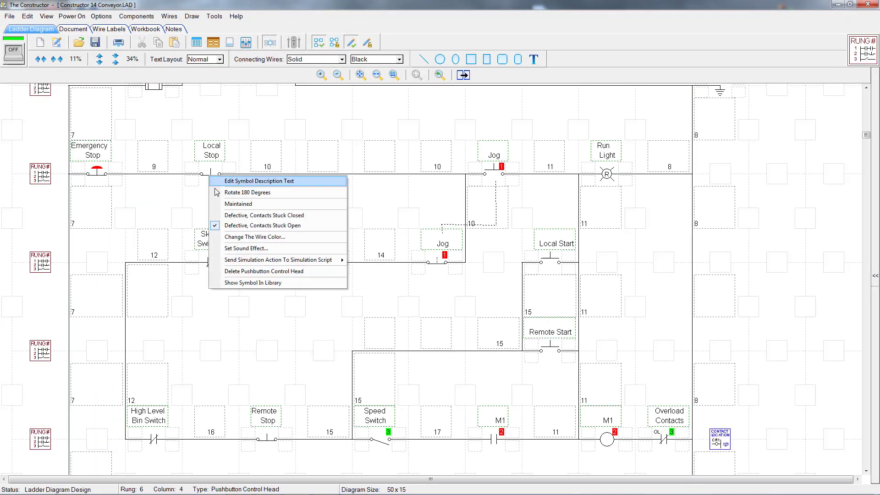
pyautogui.click(218, 219)
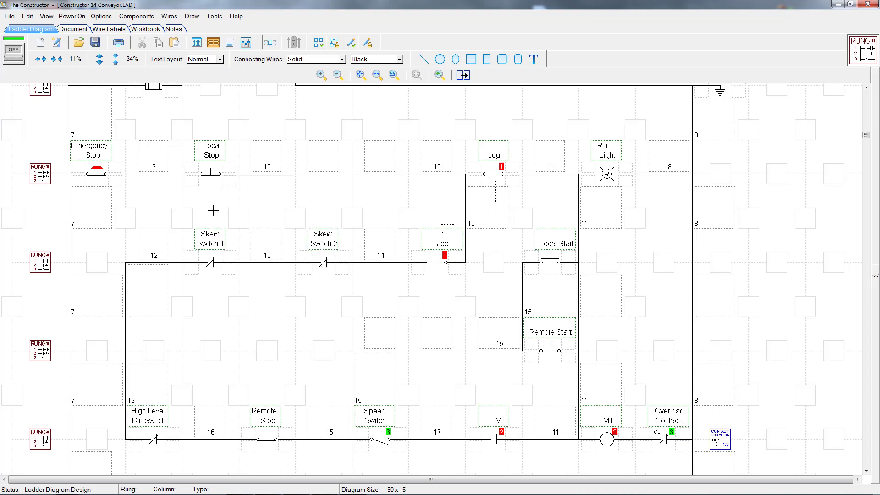
pyautogui.click(18, 57)
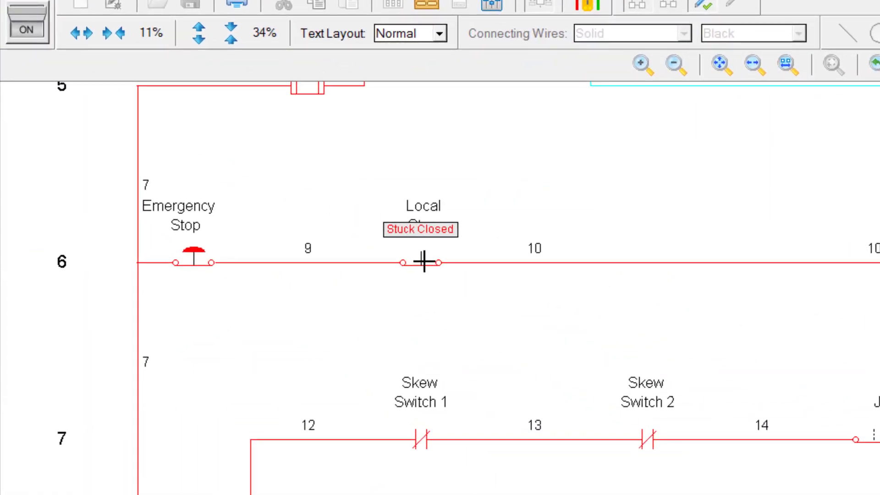
pyautogui.click(424, 261)
pyautogui.click(424, 261)
pyautogui.click(424, 261)
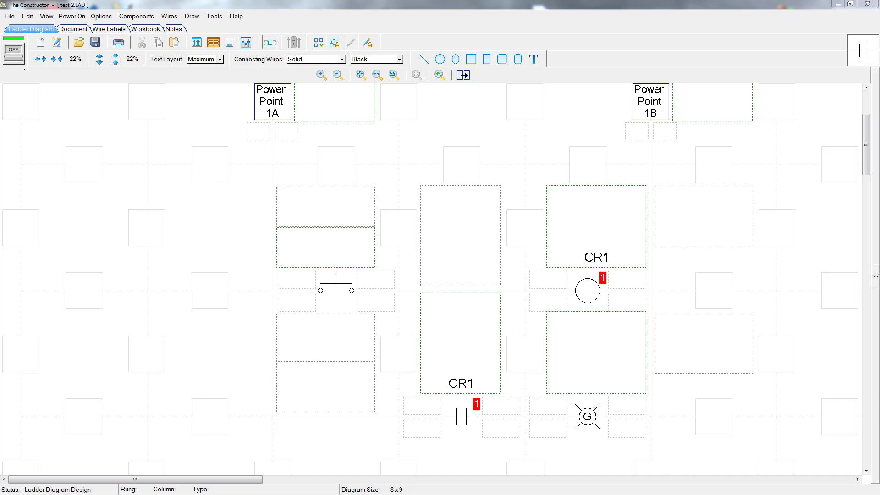
pyautogui.click(16, 55)
pyautogui.click(340, 277)
pyautogui.click(339, 277)
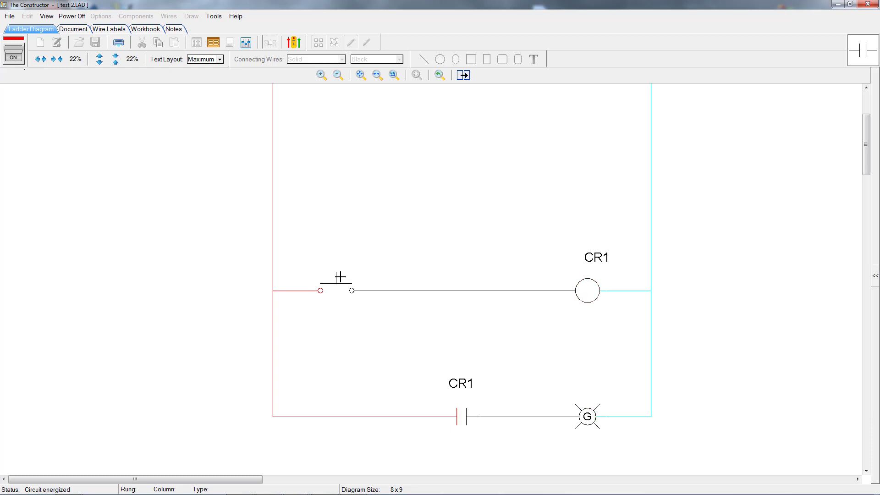
pyautogui.click(340, 277)
pyautogui.click(340, 277)
pyautogui.click(340, 276)
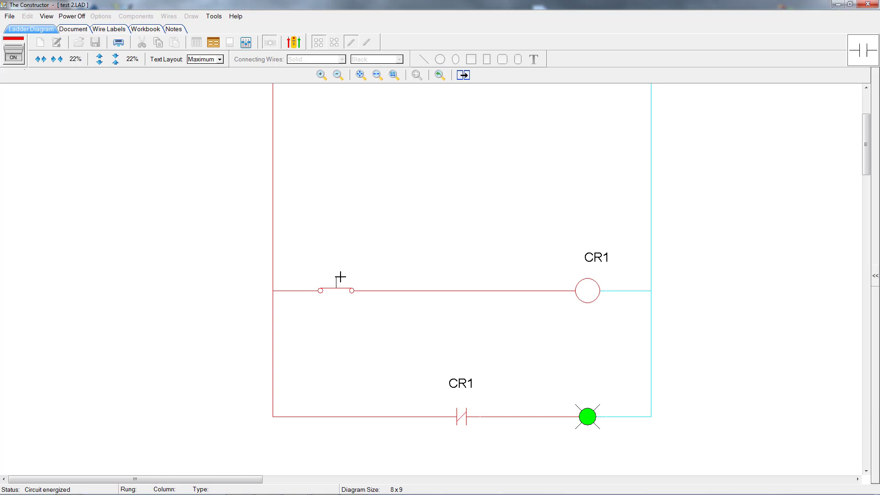
pyautogui.click(340, 277)
pyautogui.click(340, 276)
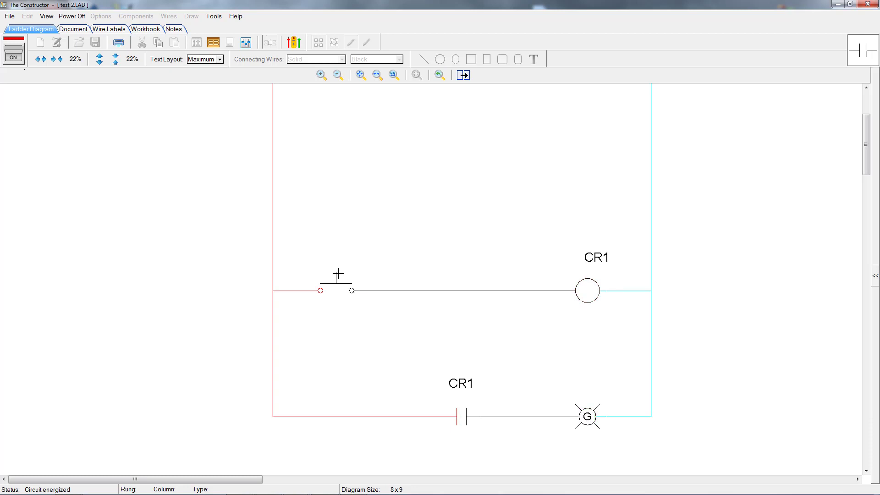
pyautogui.click(14, 56)
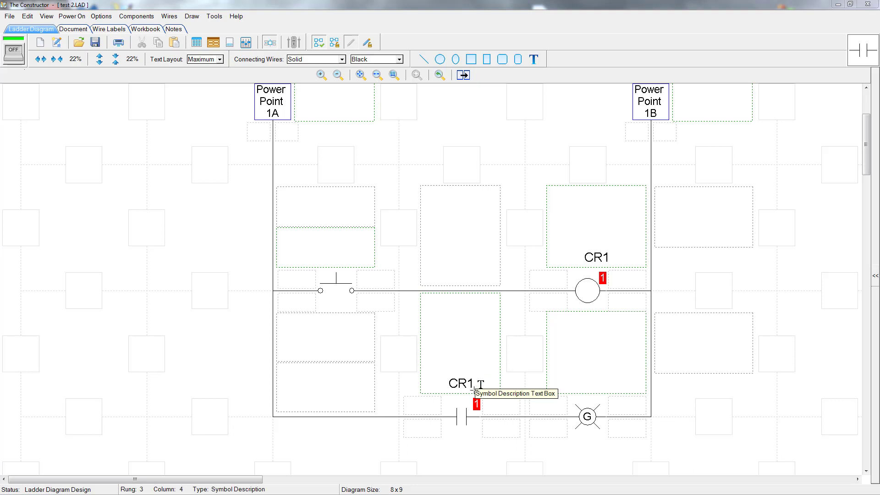
# Mark the CR1 contact as Defective, Contacts Stuck Open, and power on the test circuit.
pyautogui.rightClick(467, 418)
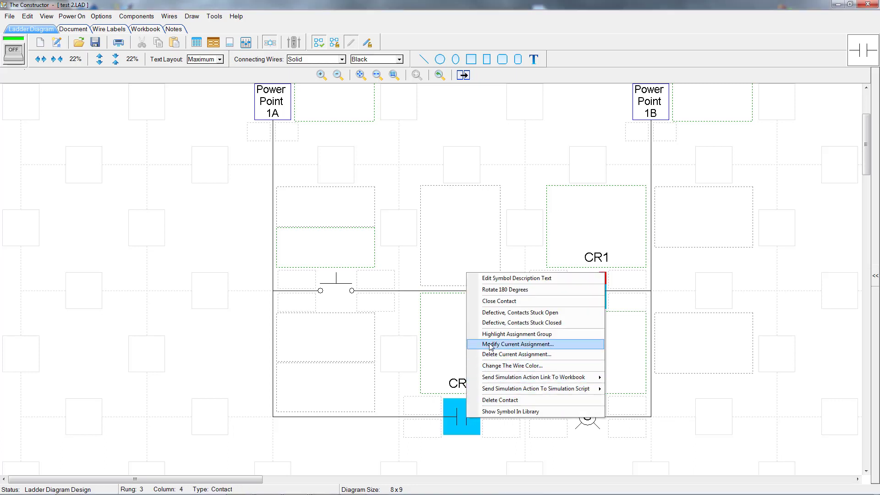
pyautogui.click(489, 315)
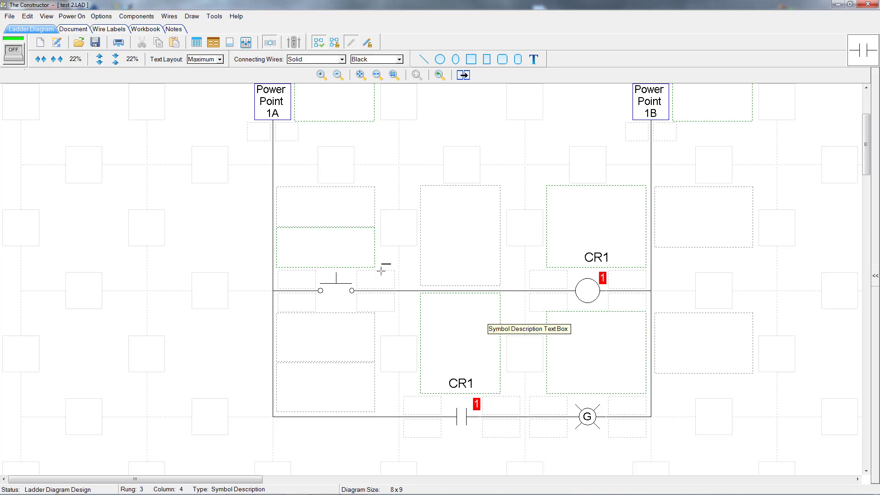
pyautogui.click(10, 56)
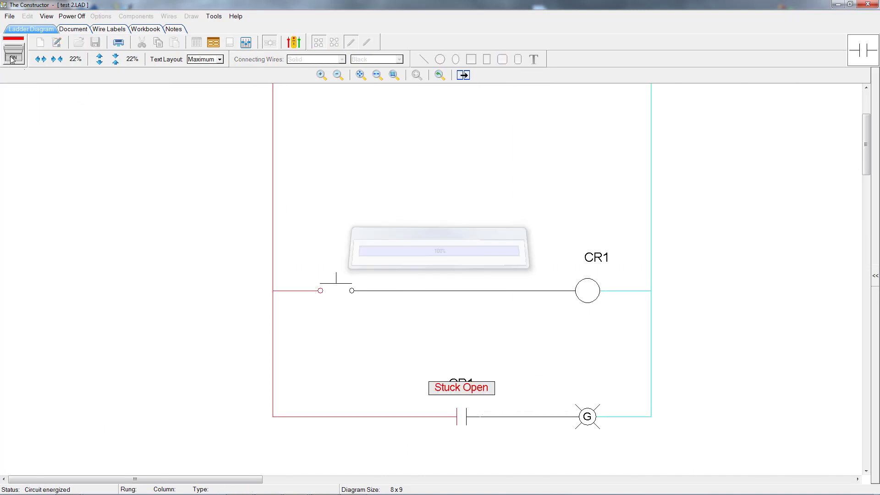
# Press and release the pushbutton to energize coil CR1, confirming the G lamp stays dark.
pyautogui.click(334, 279)
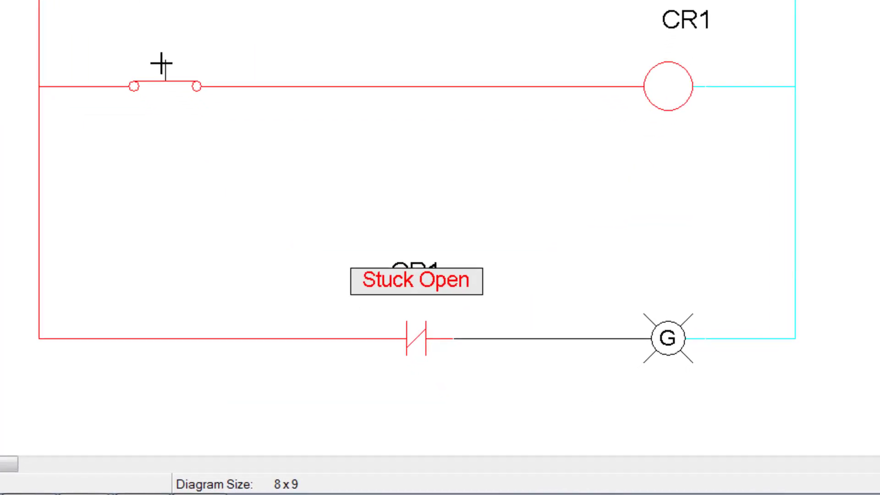
pyautogui.click(161, 64)
pyautogui.click(161, 64)
pyautogui.click(162, 63)
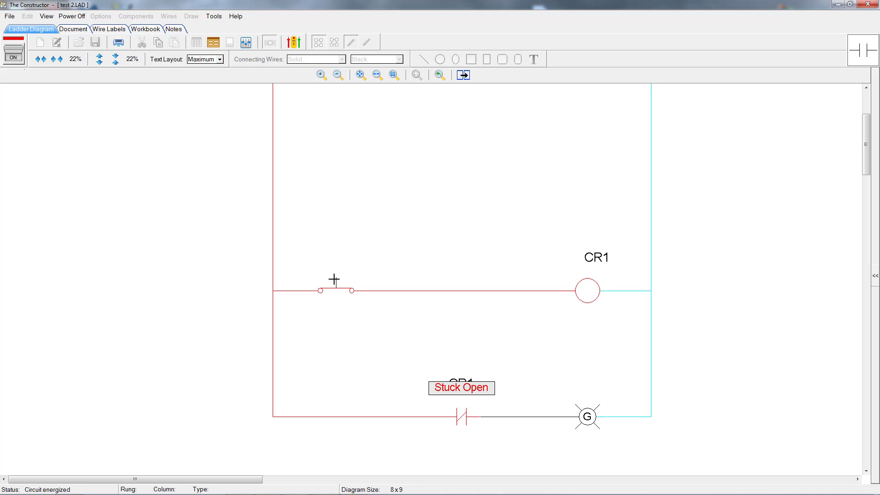
pyautogui.click(334, 279)
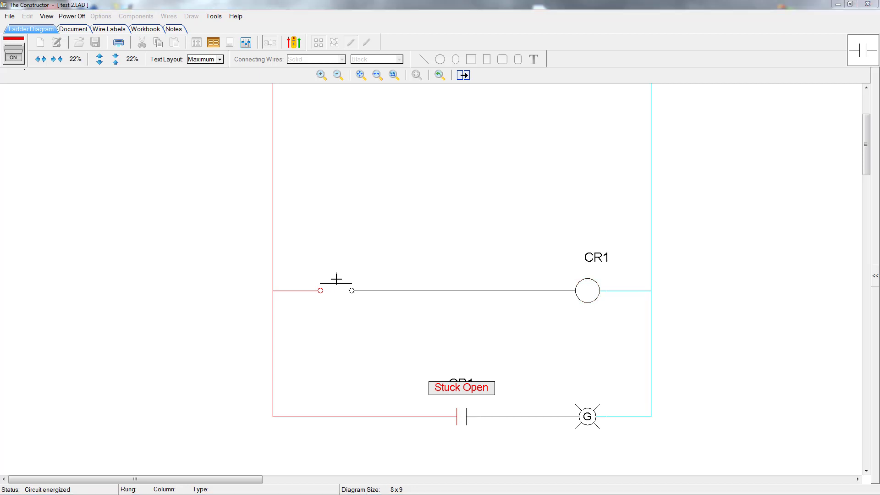